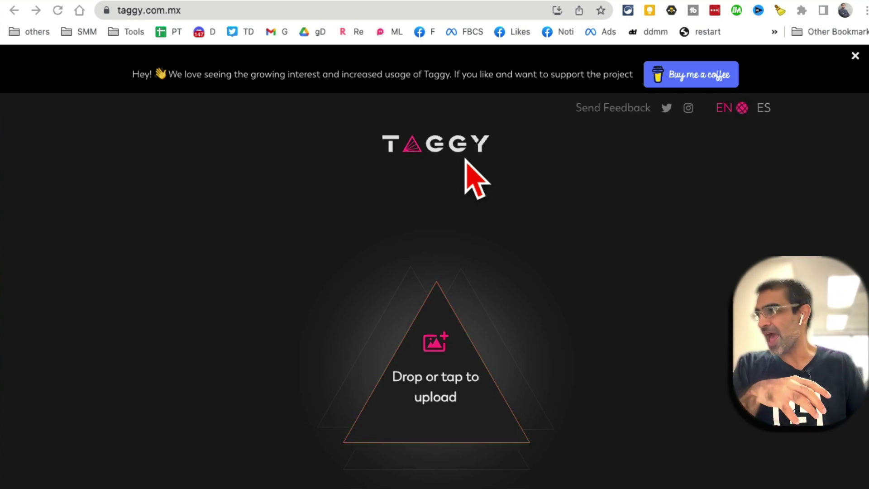
scroll(596, 314, down, 3)
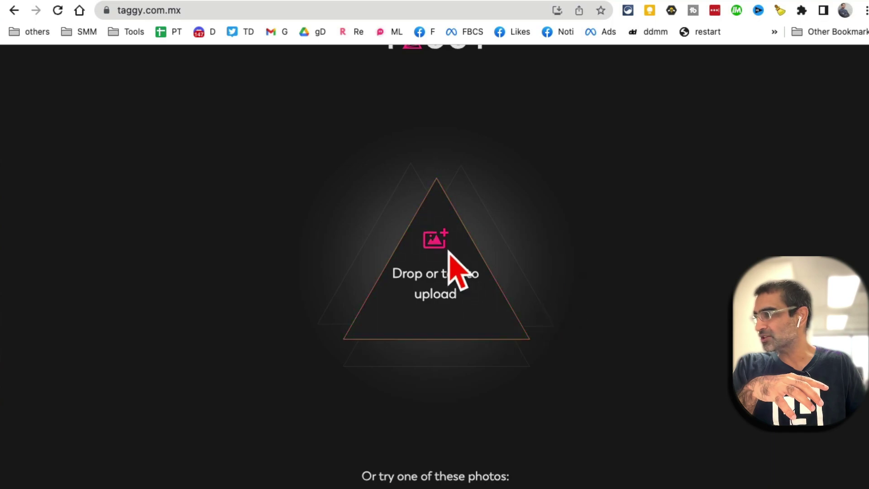
Step: Upload the soccer photo apex 2.jpeg from the Desktop so Taggy suggests keywords
click(379, 236)
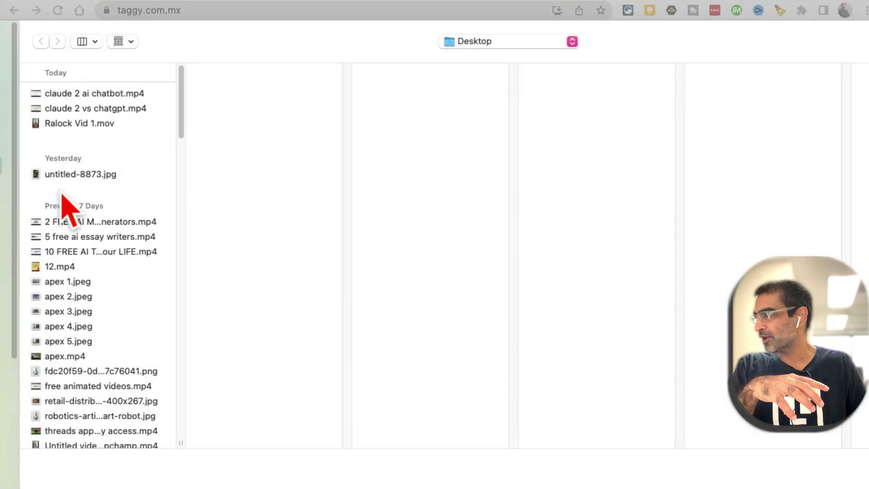
click(77, 296)
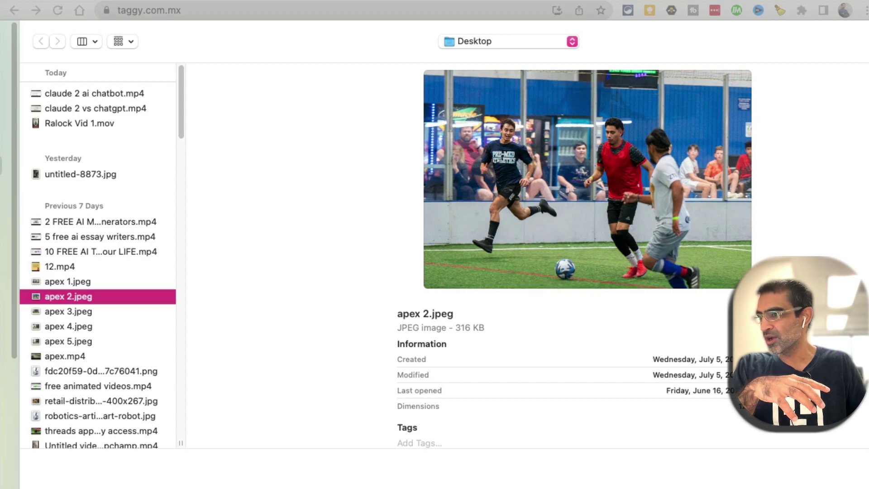
key(Return)
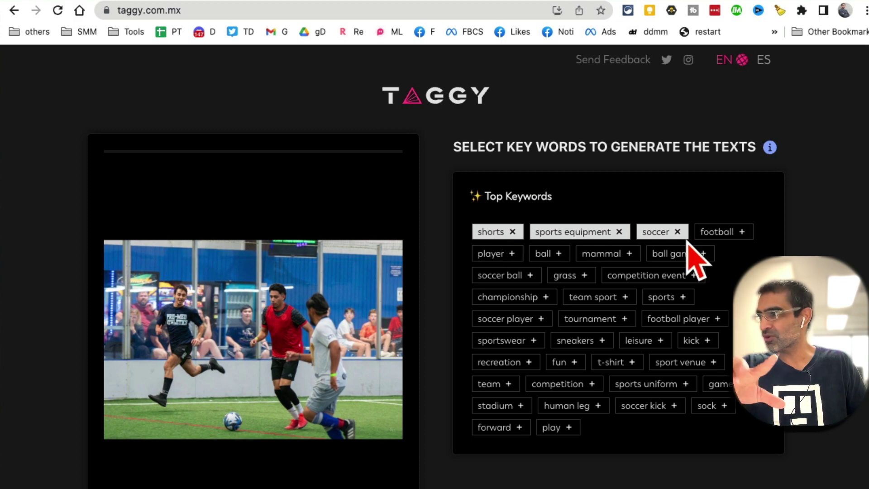
scroll(695, 249, down, 1)
scroll(695, 249, down, 2)
scroll(388, 248, down, 1)
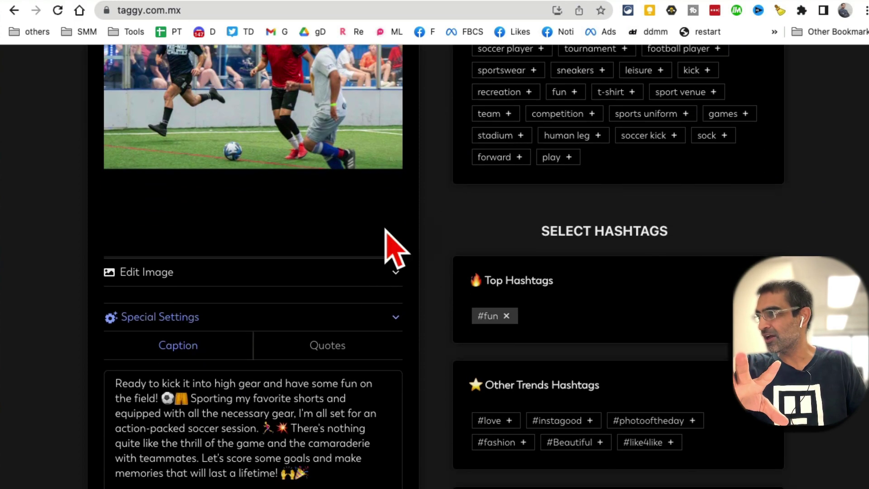
scroll(442, 241, down, 3)
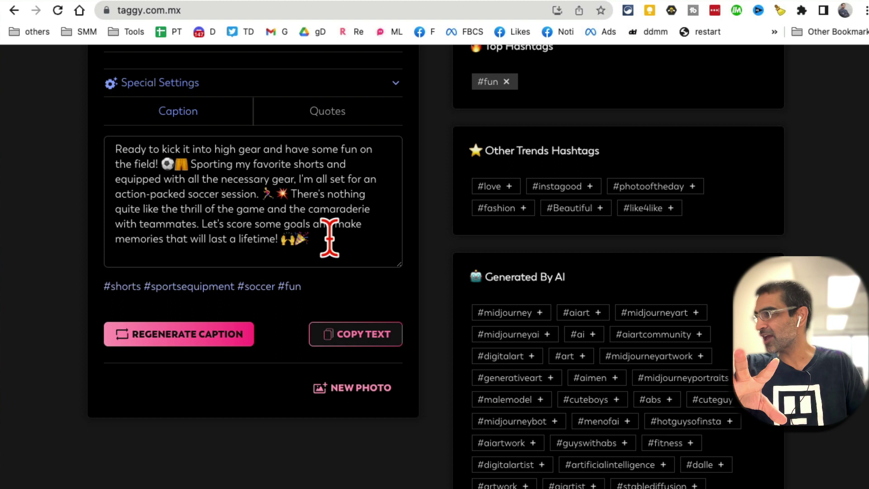
Step: Select the generated caption, then switch Taggy to Quotes to get numbered soccer quotes
drag(330, 237, 186, 133)
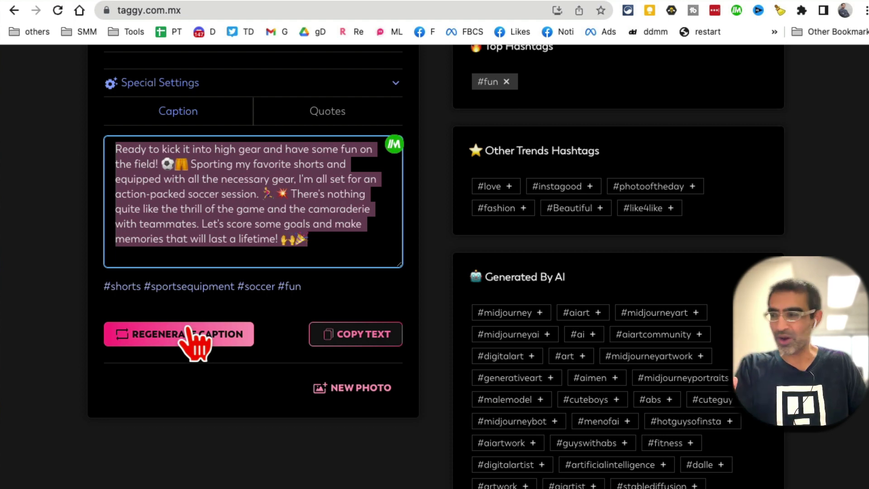
click(327, 113)
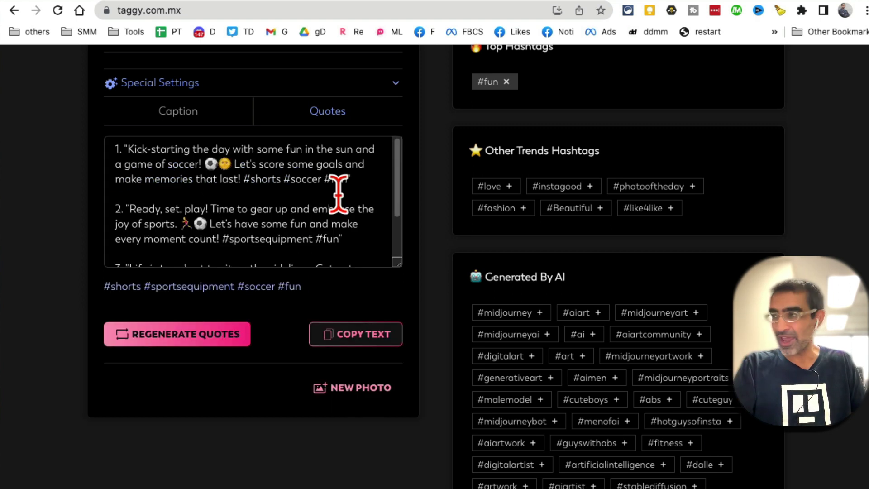
scroll(396, 245, down, 3)
scroll(397, 249, up, 2)
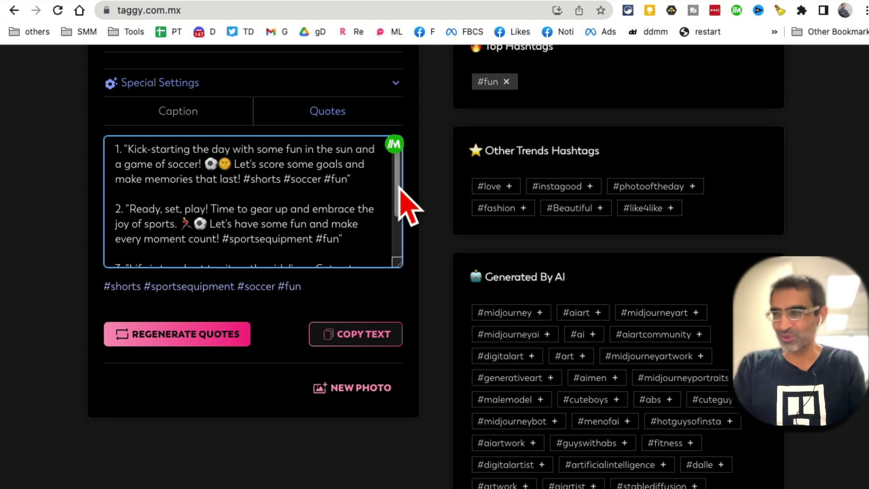
Step: Switch to ImageToCaption and upload apex 2.jpeg to get three soccer captions with hashtags
click(693, 10)
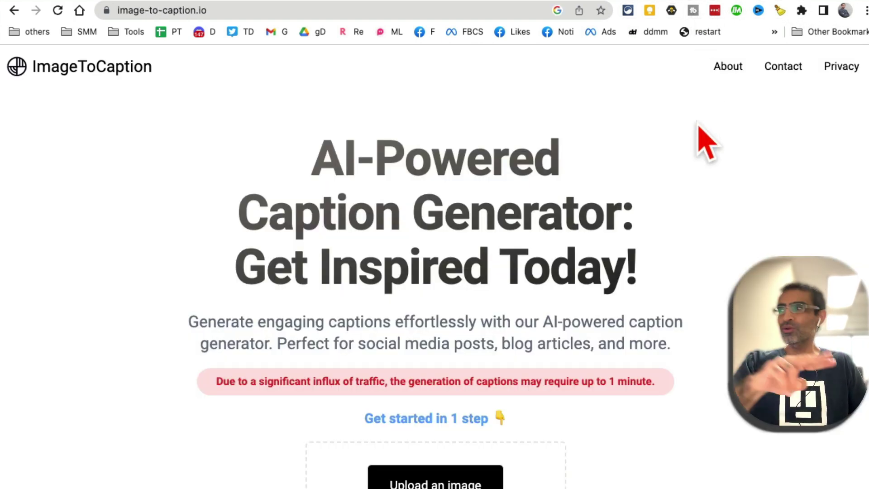
click(228, 14)
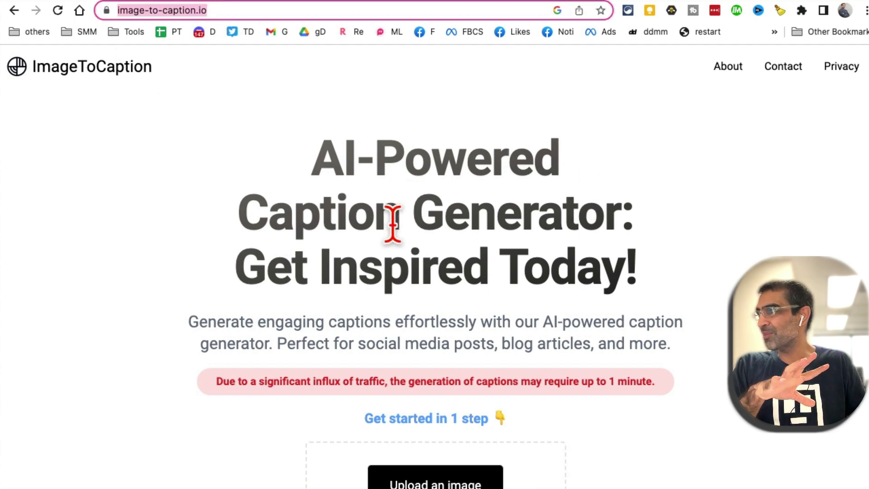
scroll(703, 277, down, 3)
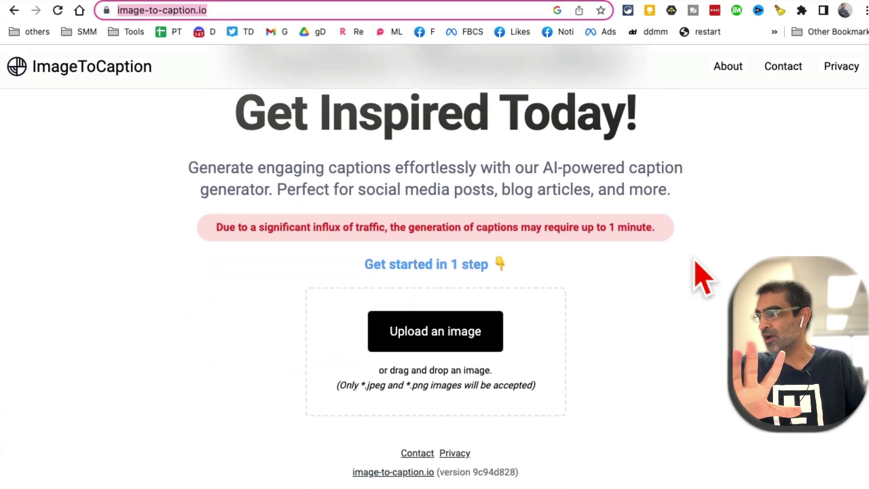
click(451, 333)
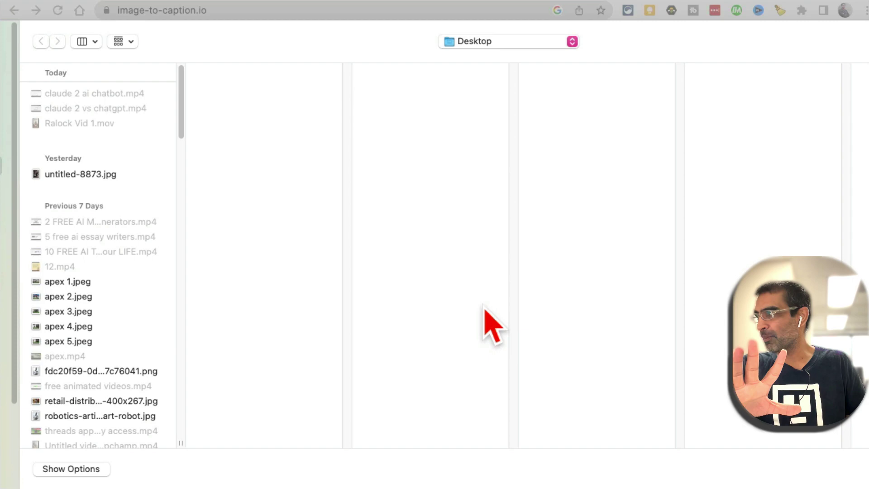
click(97, 296)
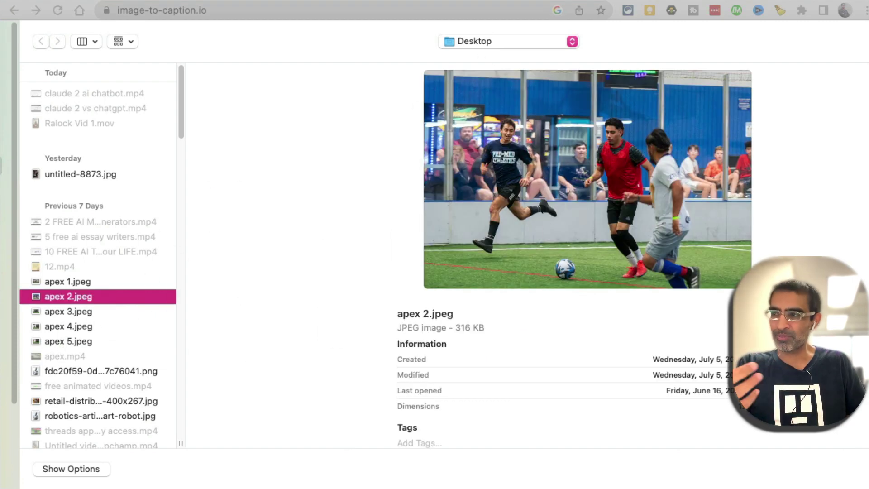
key(Return)
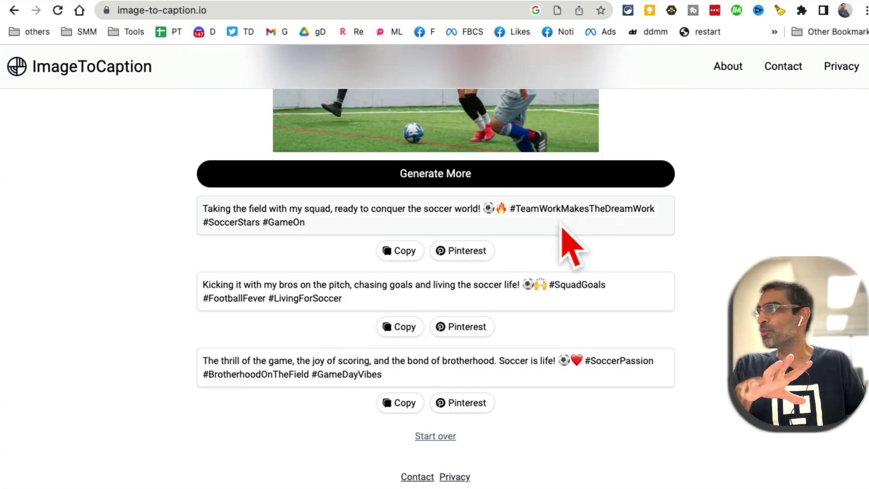
scroll(628, 319, down, 1)
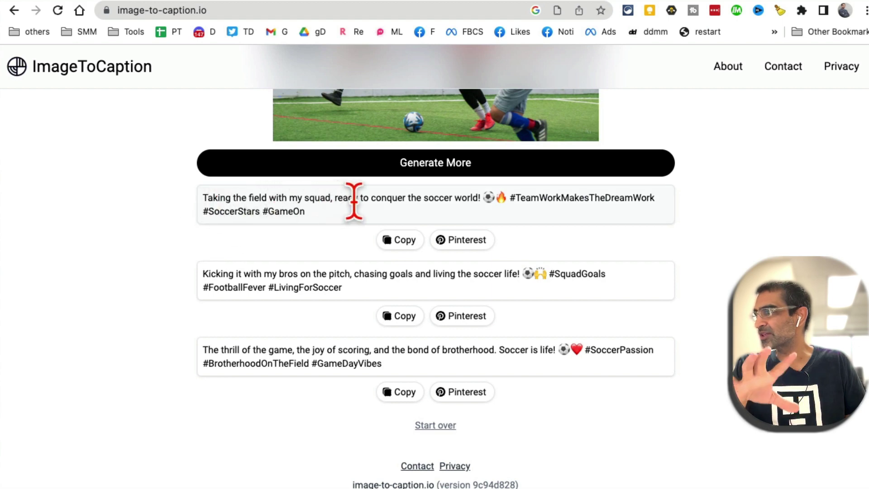
drag(508, 197, 653, 197)
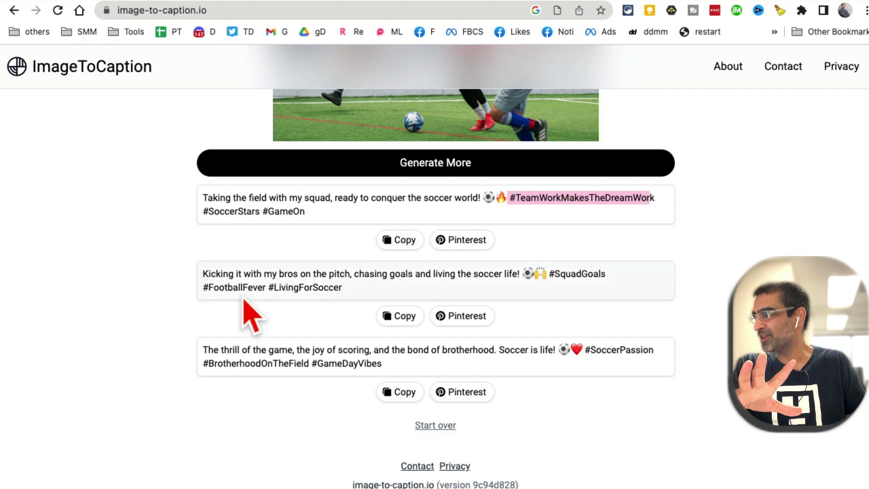
mouse_move(322, 274)
mouse_down()
mouse_move(414, 273)
mouse_move(500, 304)
mouse_up()
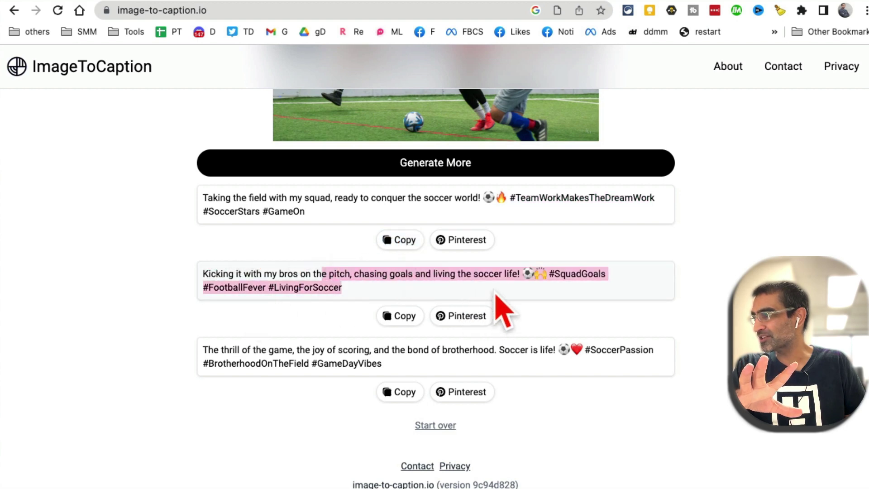
drag(205, 352, 466, 382)
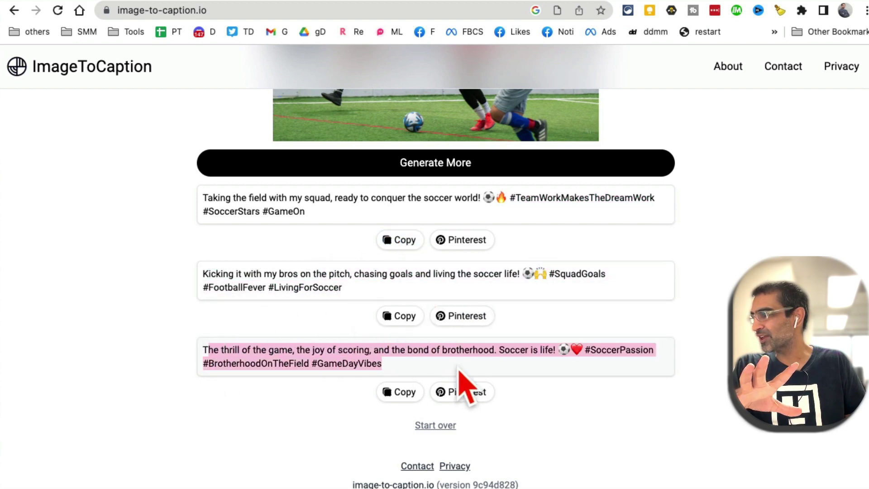
click(507, 363)
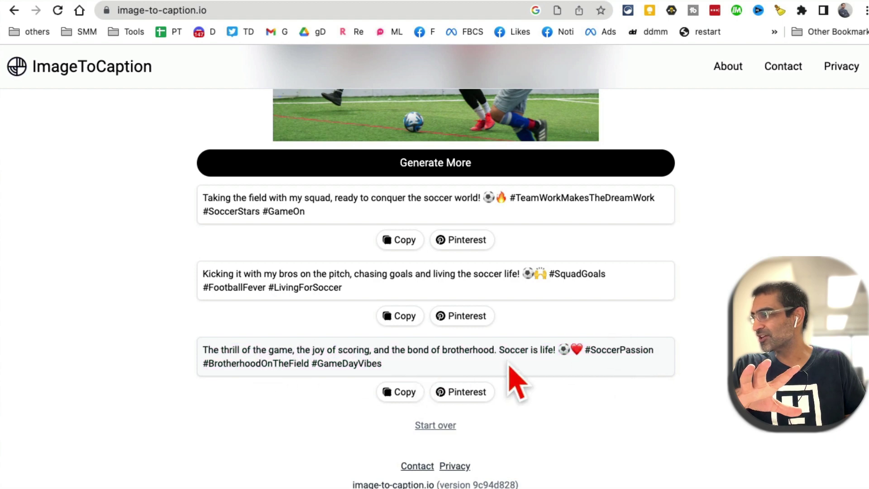
scroll(505, 350, up, 1)
scroll(408, 380, up, 5)
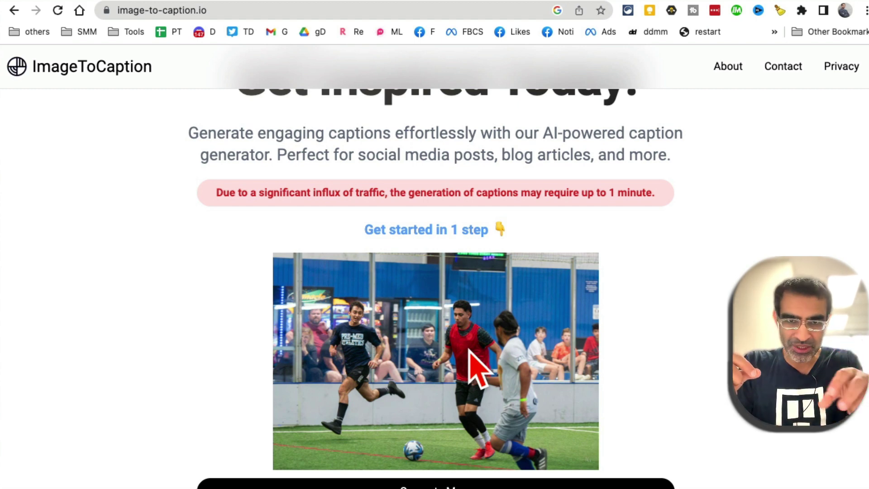
Step: Switch to Google Bard and start uploading an image from the computer
click(717, 10)
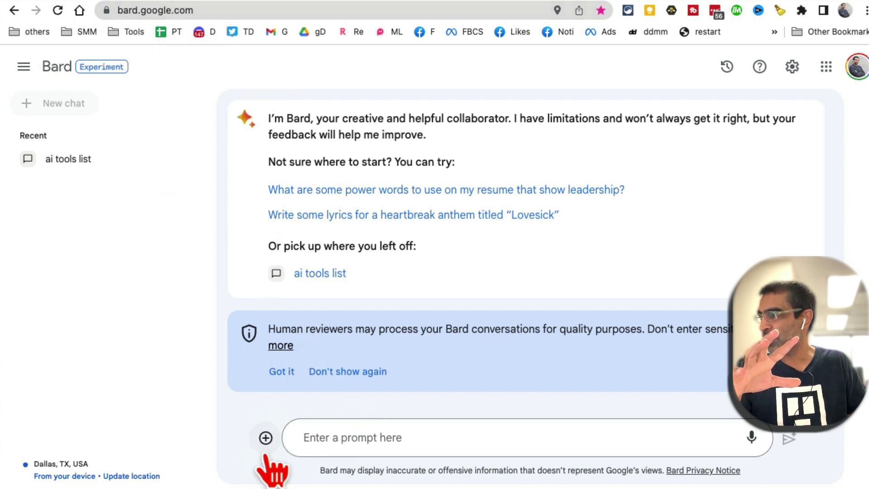
click(266, 438)
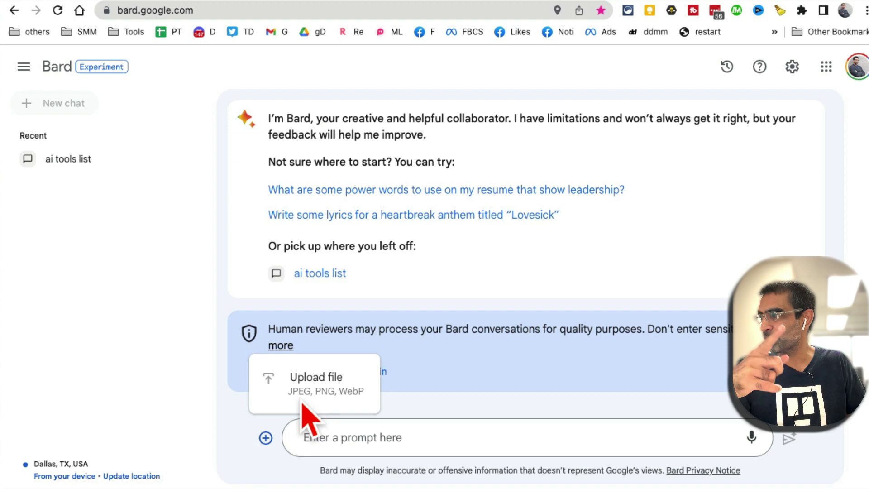
click(321, 397)
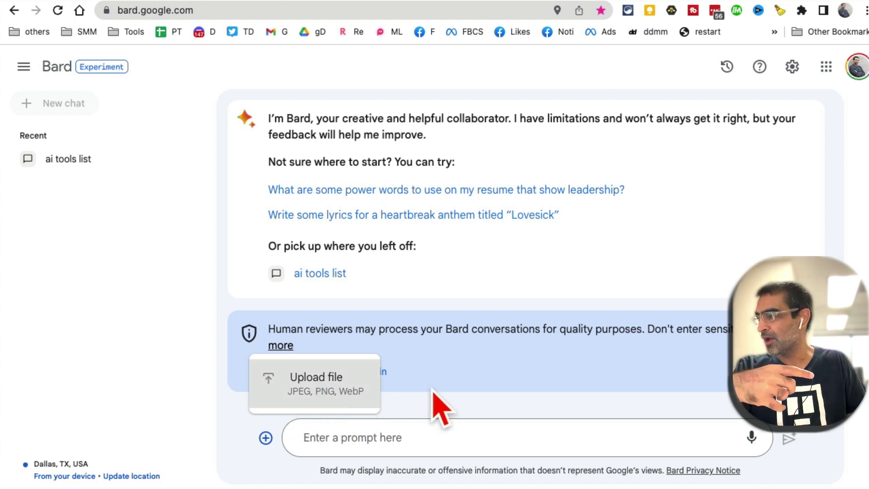
scroll(184, 155, down, 3)
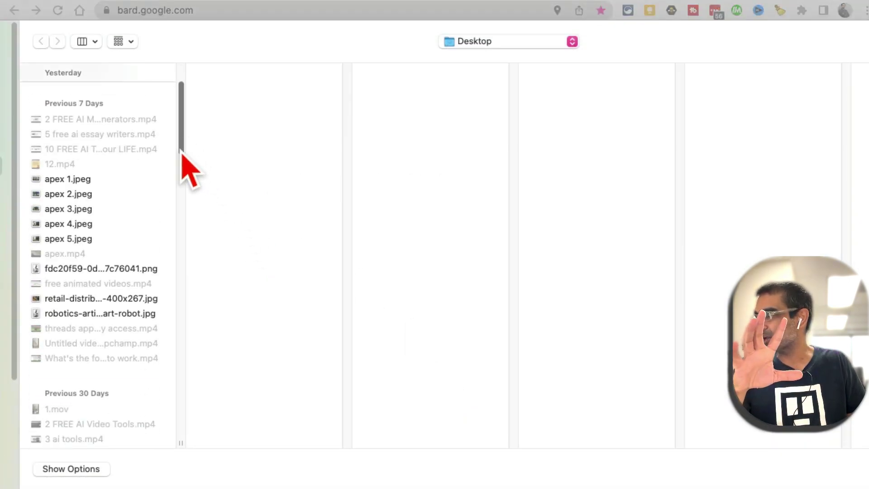
Step: Browse the file picker previews and attach the thinking robot PNG to the prompt
click(97, 179)
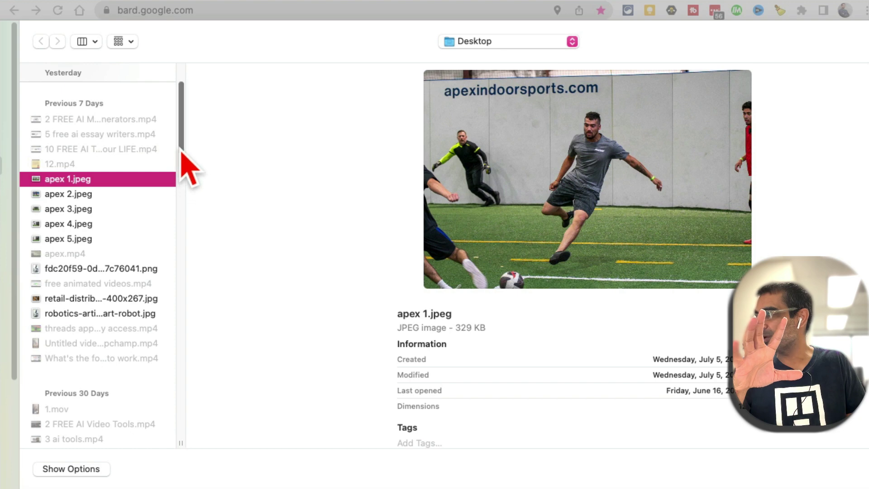
drag(180, 150, 186, 250)
click(139, 292)
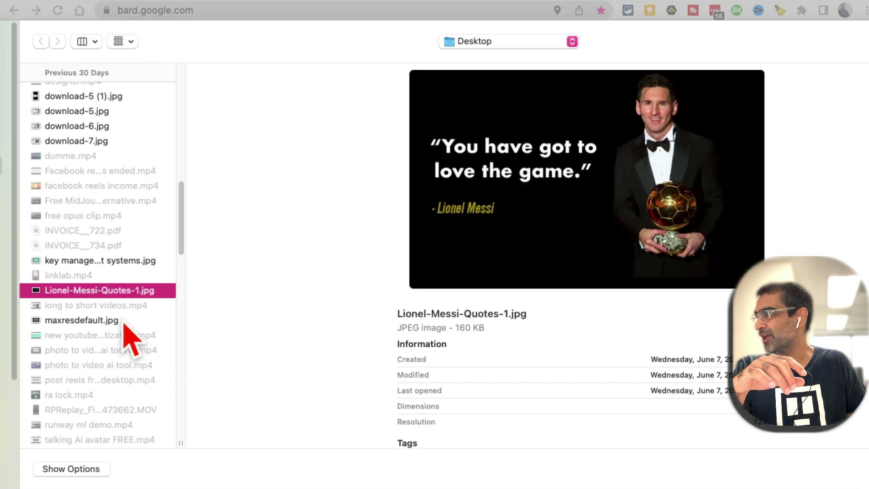
click(122, 318)
click(170, 262)
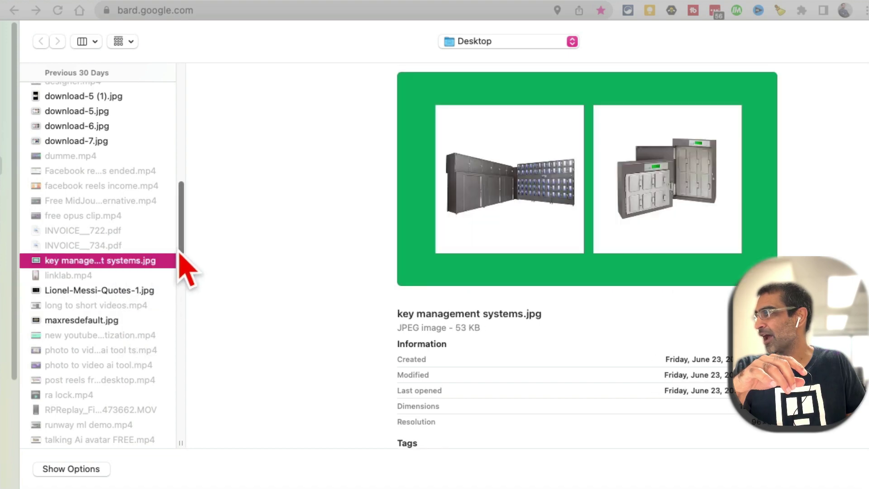
drag(183, 251, 188, 153)
click(118, 274)
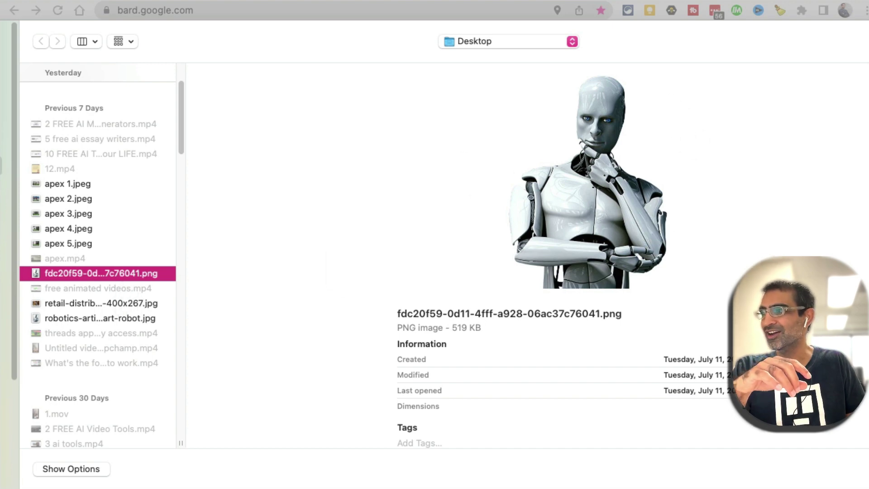
key(Return)
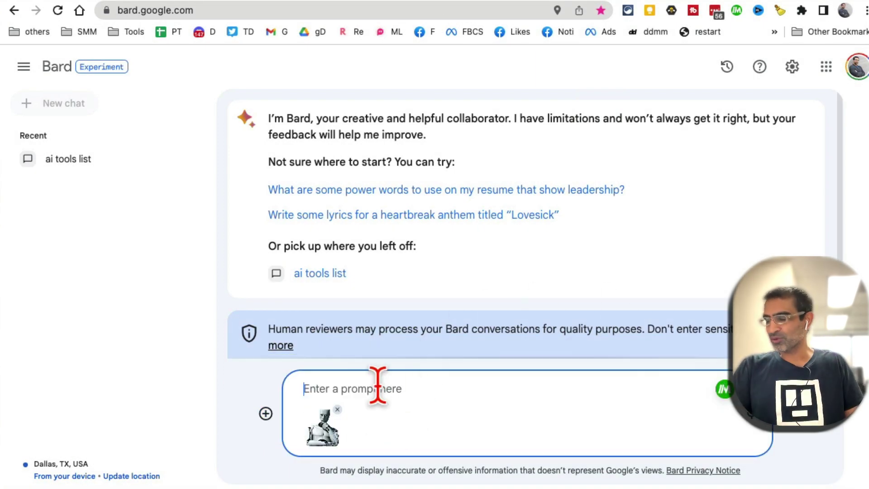
text(W)
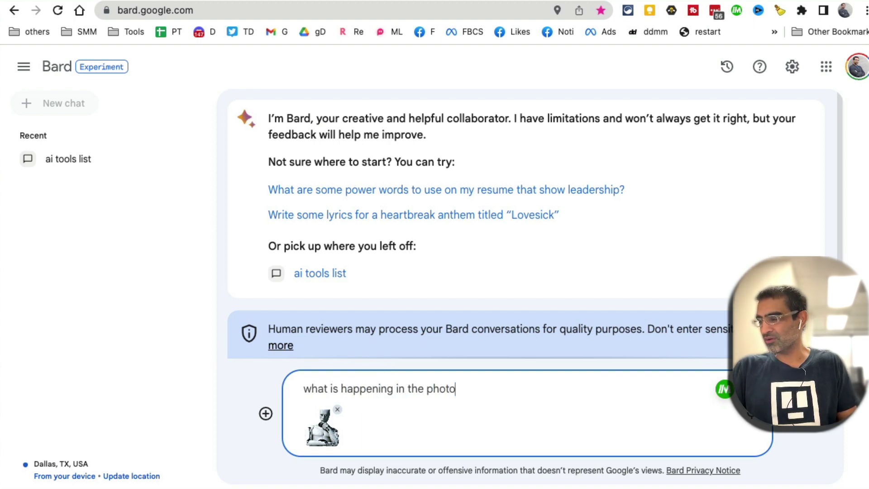
Step: Send 'what is happening in the photo?' and highlight Bard's phrases about the thoughtful robot
key(Return)
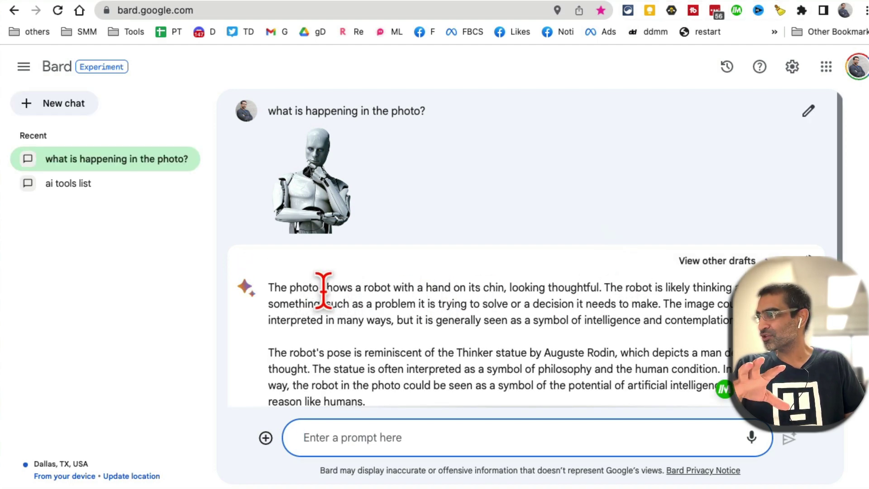
drag(348, 288, 467, 289)
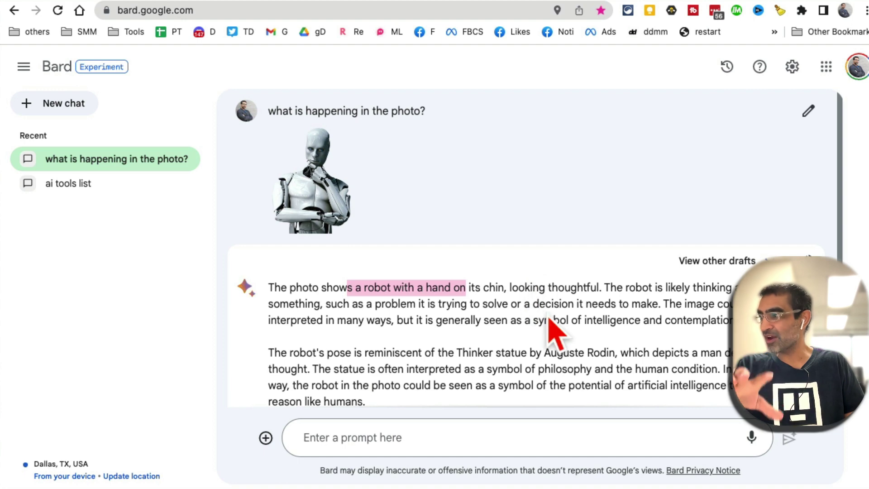
mouse_move(591, 286)
mouse_down()
mouse_move(504, 281)
mouse_move(451, 307)
mouse_up()
scroll(451, 307, down, 2)
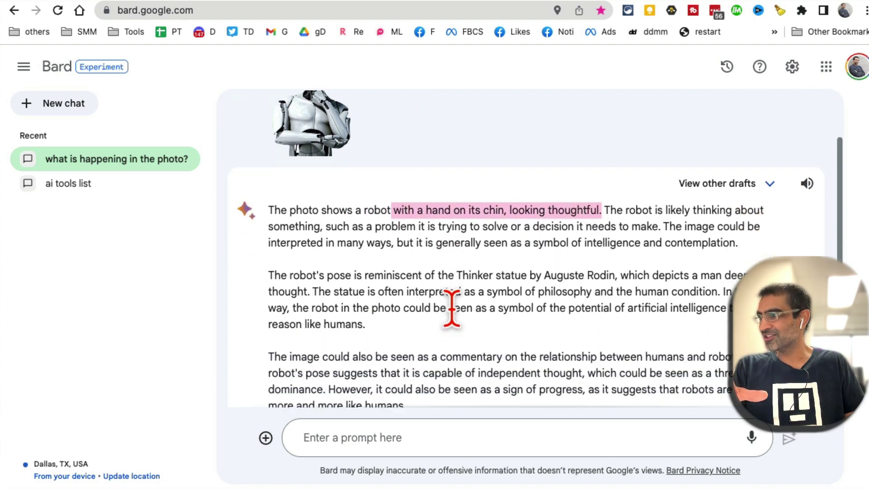
scroll(452, 307, down, 2)
Step: Ask Bard 'can you create some instagram captions for this photo?' and highlight the suggested captions
click(414, 438)
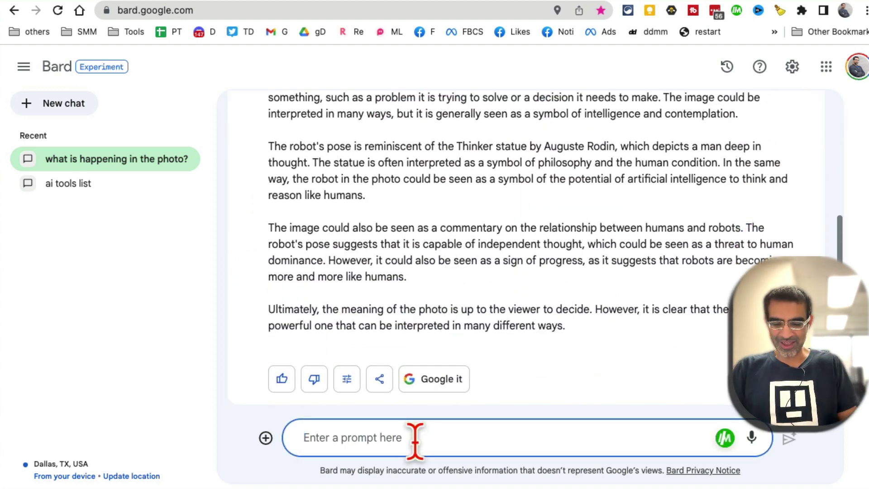
text(can)
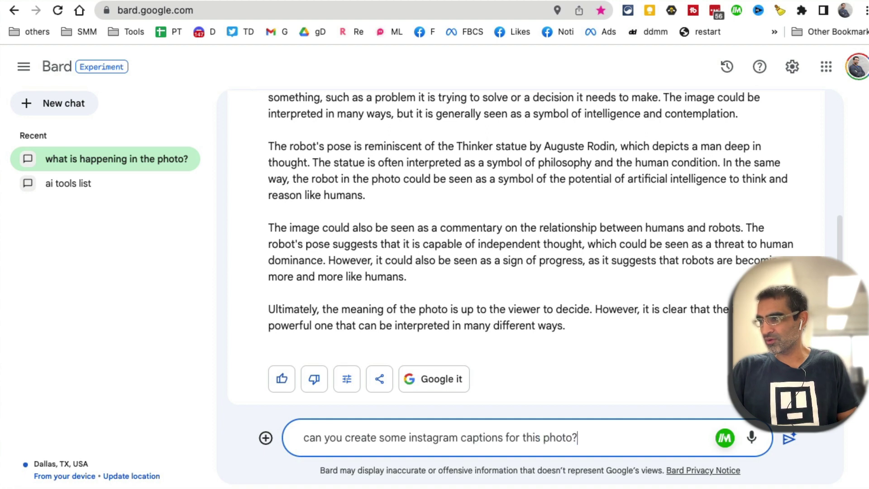
key(Return)
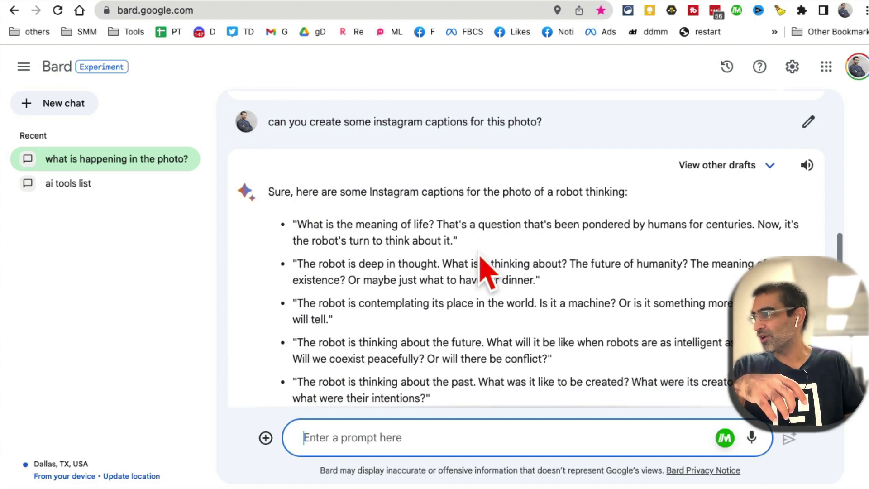
drag(480, 257, 285, 204)
drag(567, 279, 274, 272)
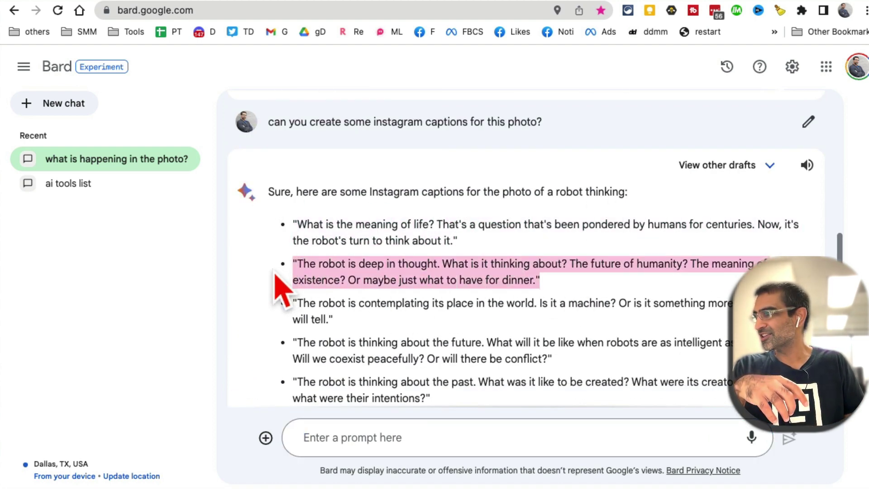
drag(326, 224, 540, 264)
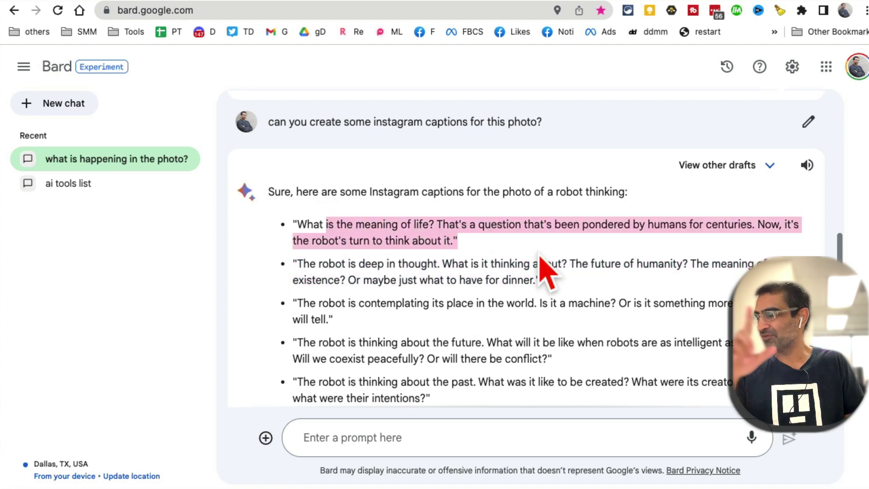
scroll(547, 269, up, 10)
scroll(537, 194, up, 5)
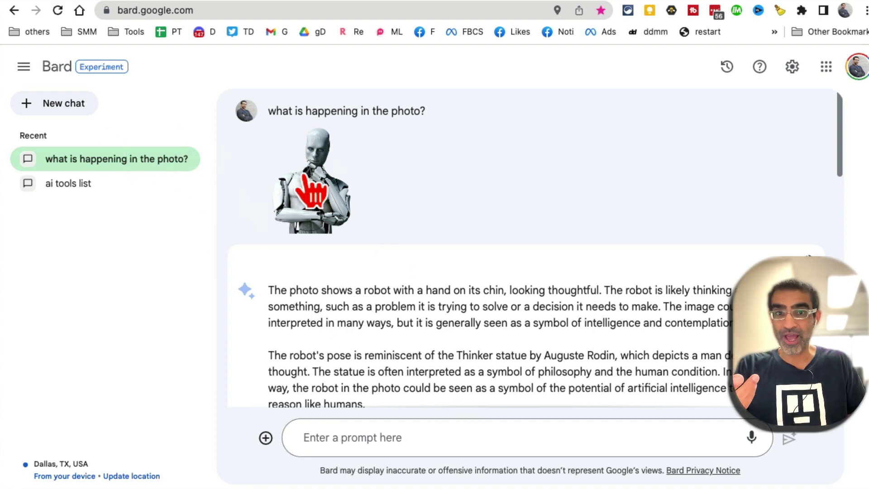
Step: Switch to CompressJPG's Image to Caption Generator and choose apex 2.jpeg as the image
click(761, 3)
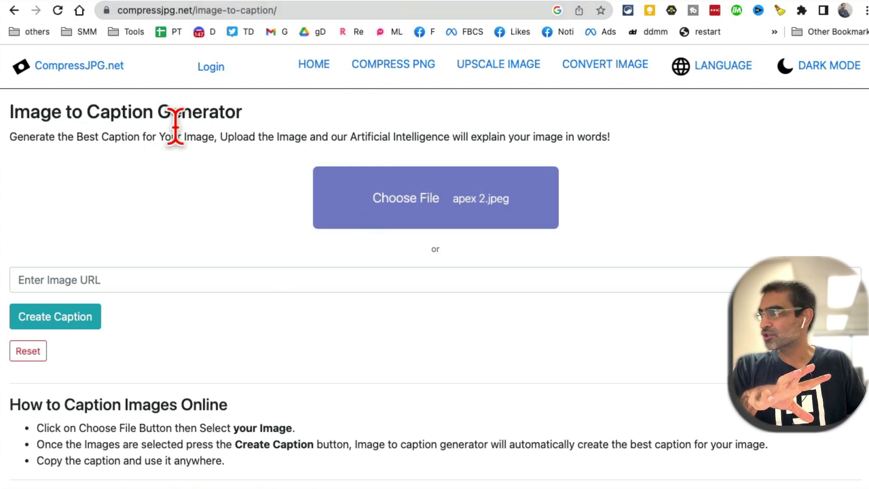
drag(15, 111, 204, 112)
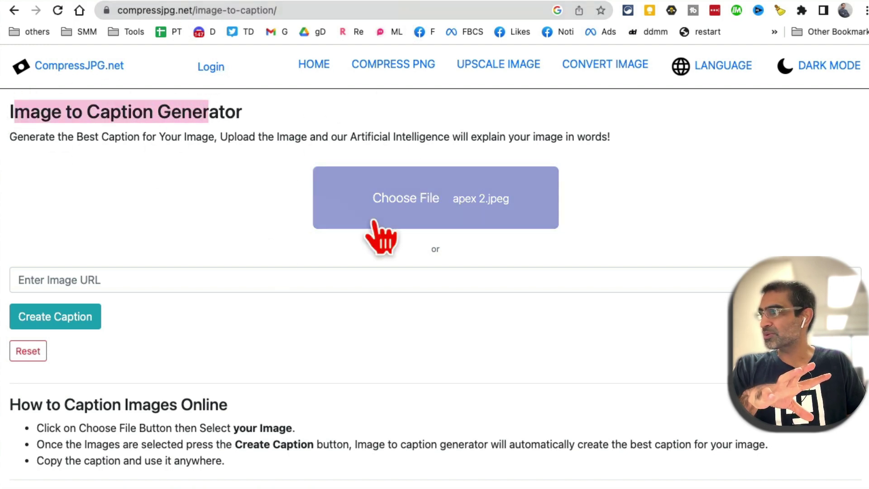
click(443, 202)
click(102, 296)
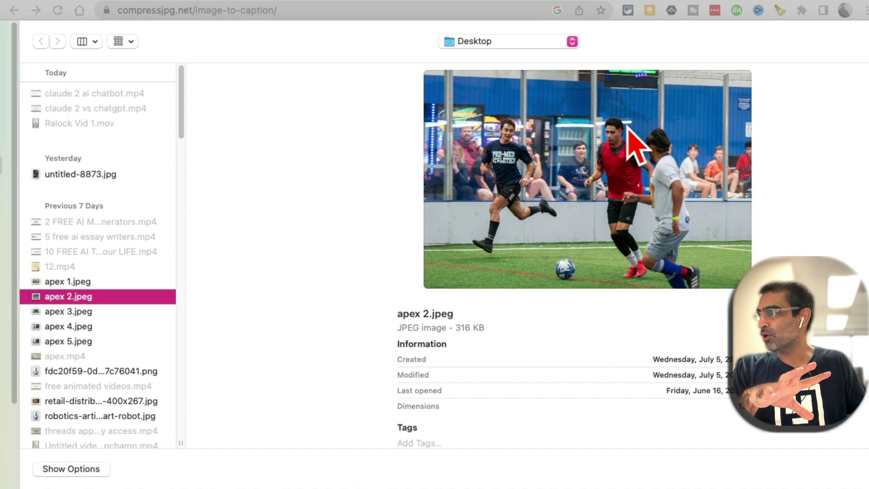
key(Return)
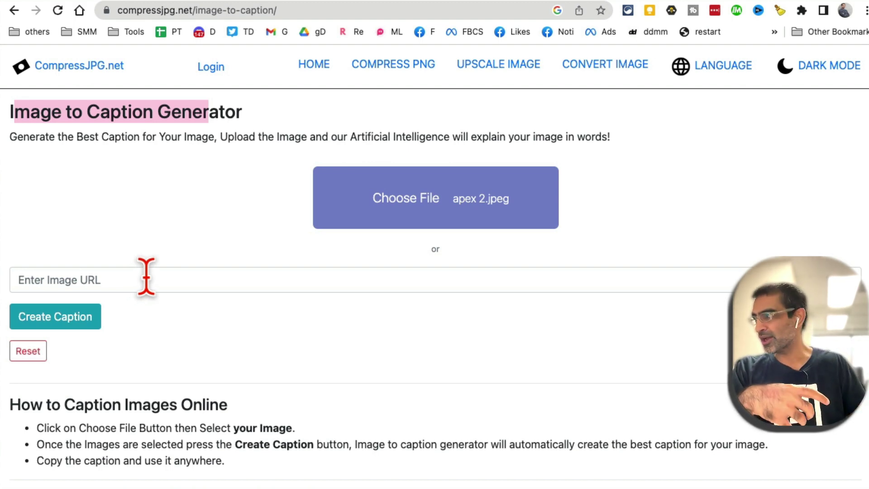
Step: Generate the soccer caption, highlight its quote and hashtags, then close the result modal
click(78, 328)
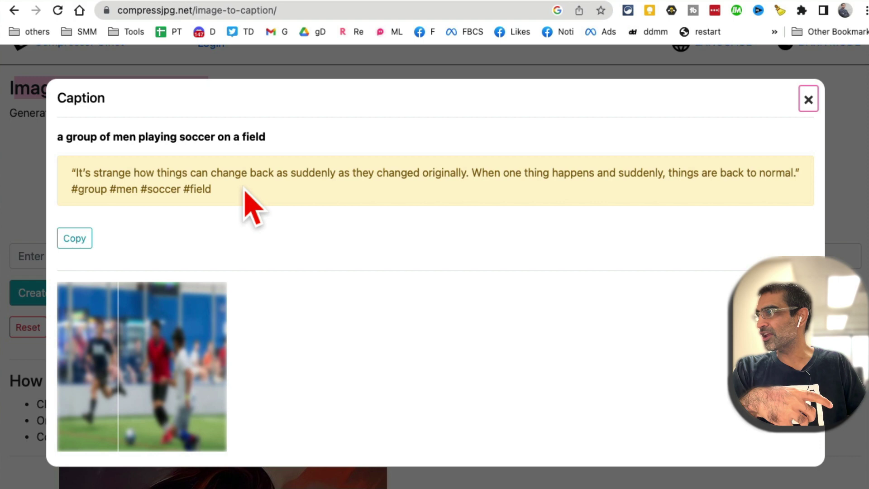
drag(245, 194, 75, 167)
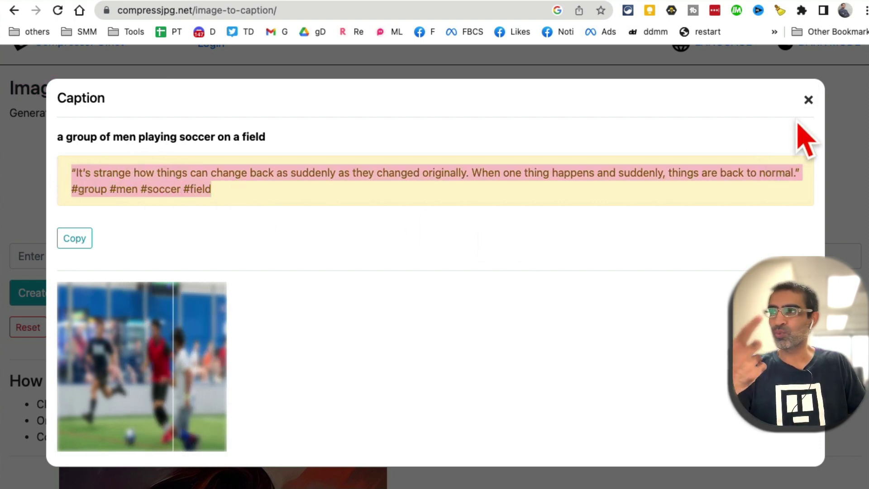
click(808, 101)
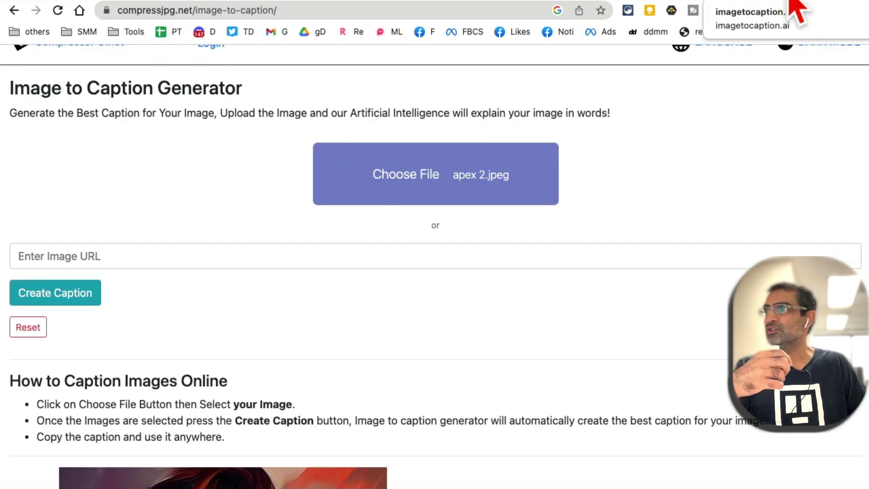
Step: Switch to imagetocaption.ai, dismiss the Pro banner and jump to the caption tool section
click(795, 7)
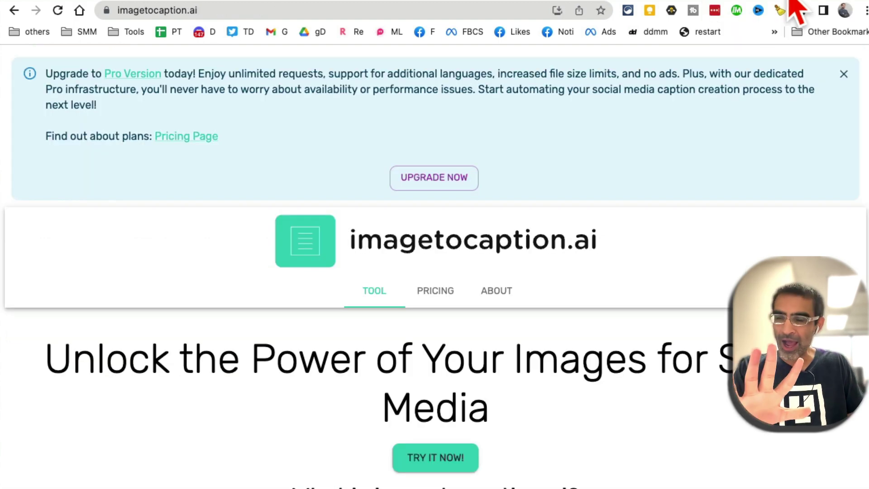
click(844, 74)
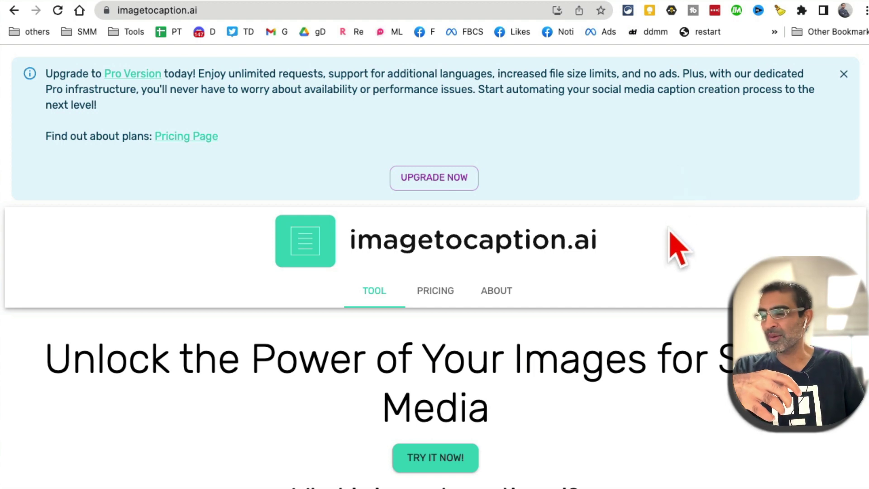
scroll(669, 241, down, 3)
scroll(657, 301, up, 1)
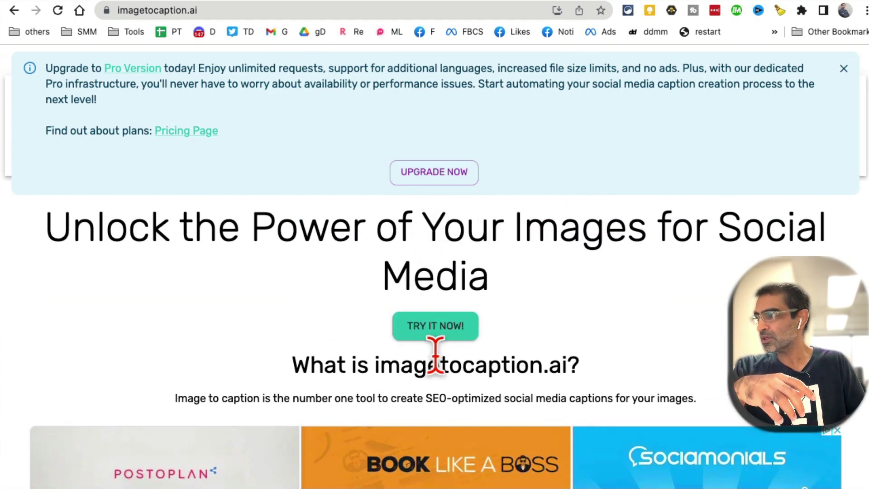
click(437, 335)
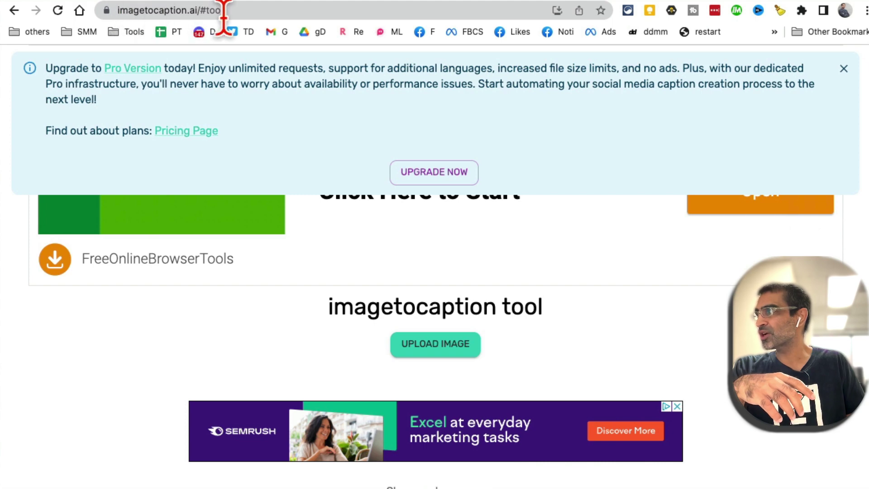
click(197, 10)
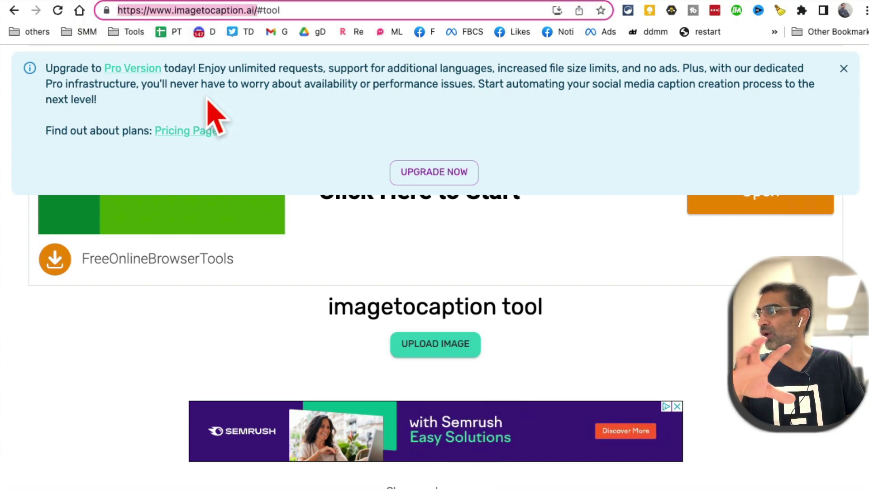
Step: Upload the apex 2.jpeg soccer photo into the caption tool
click(457, 327)
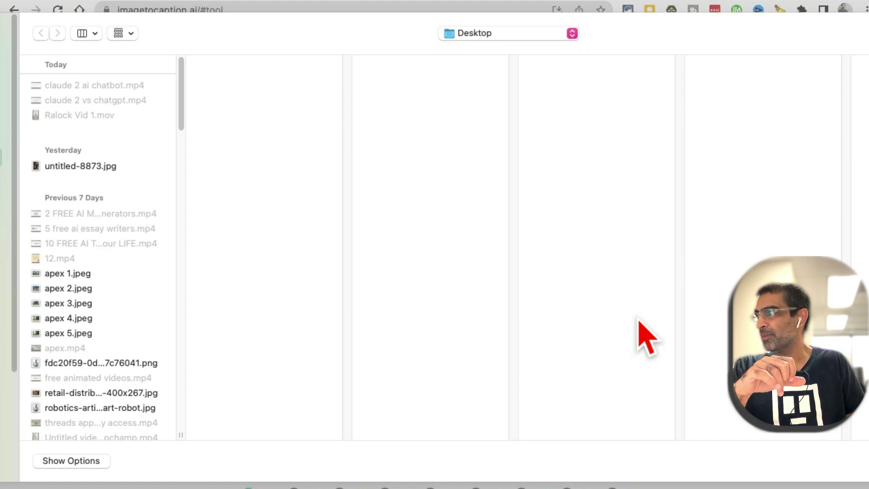
click(111, 296)
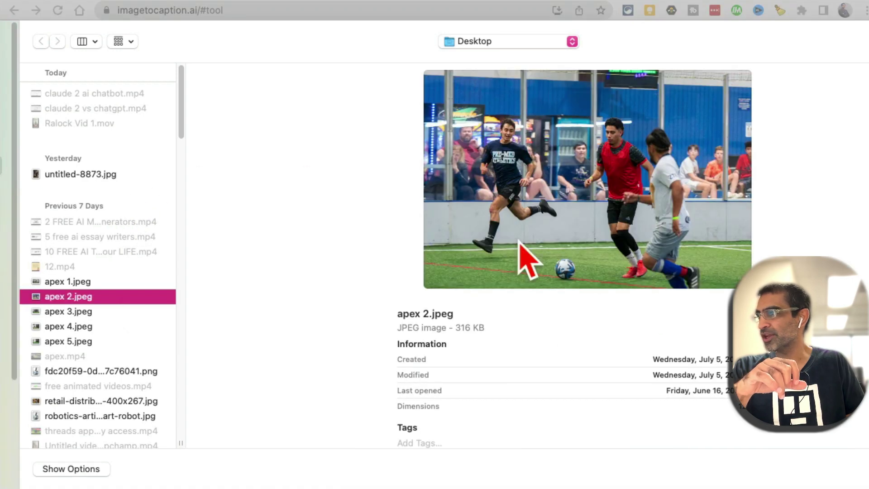
key(Return)
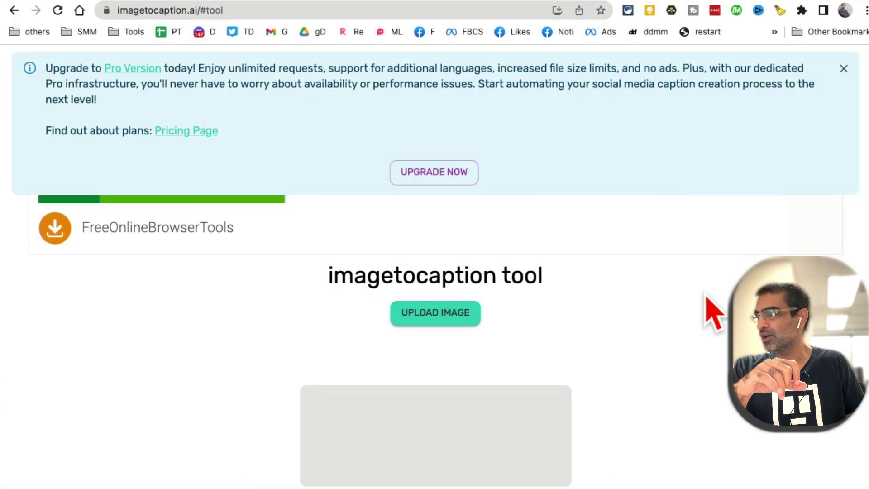
scroll(713, 313, down, 3)
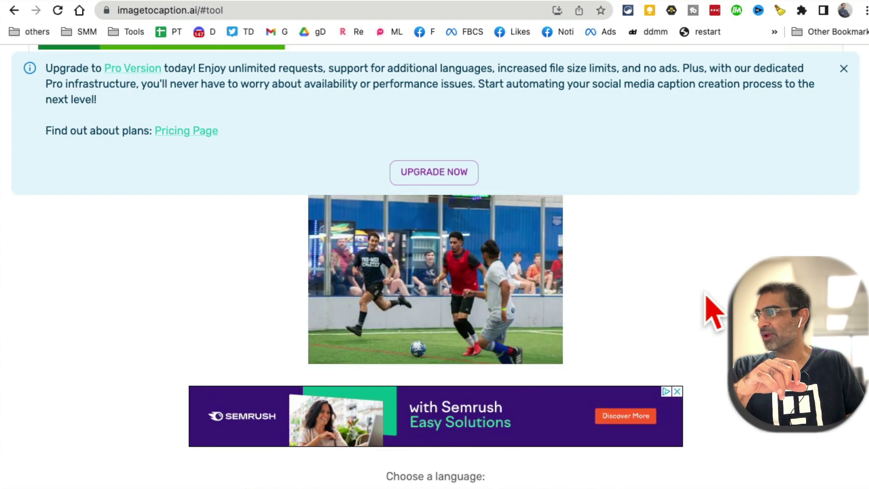
scroll(669, 286, down, 2)
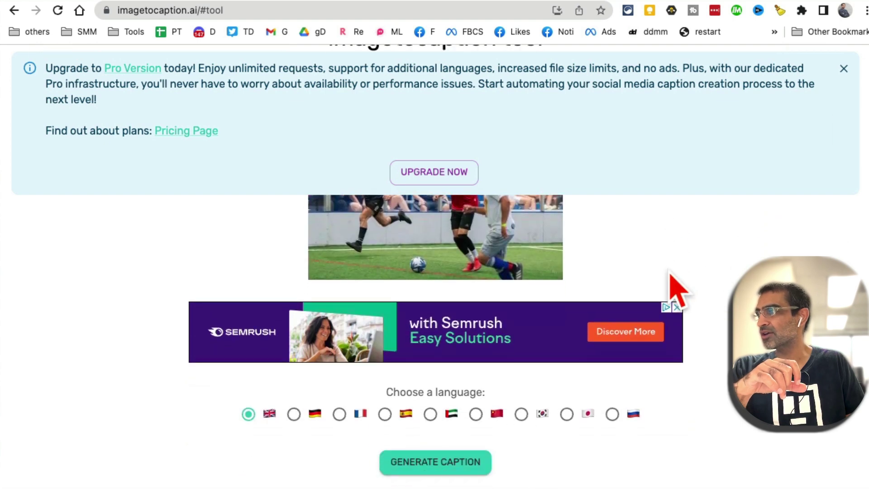
scroll(669, 285, down, 1)
scroll(588, 431, down, 1)
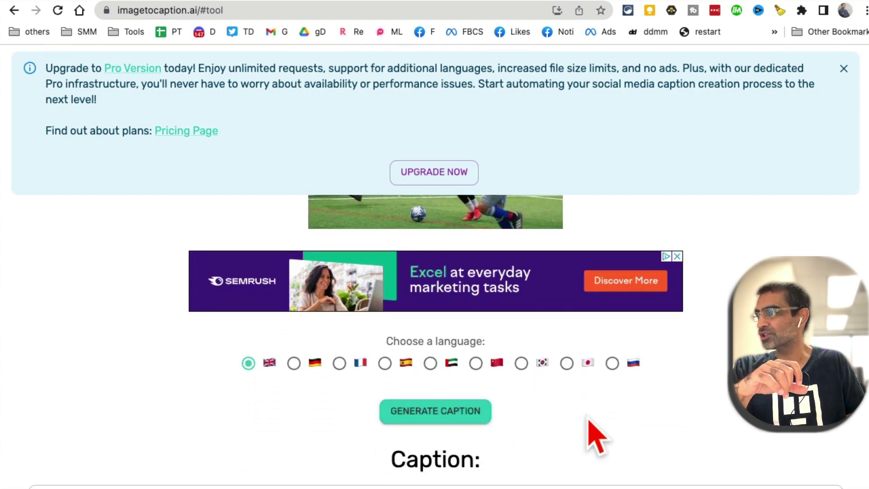
scroll(588, 430, down, 2)
Step: Generate an English caption for the soccer photo and review its text and hashtags
click(449, 314)
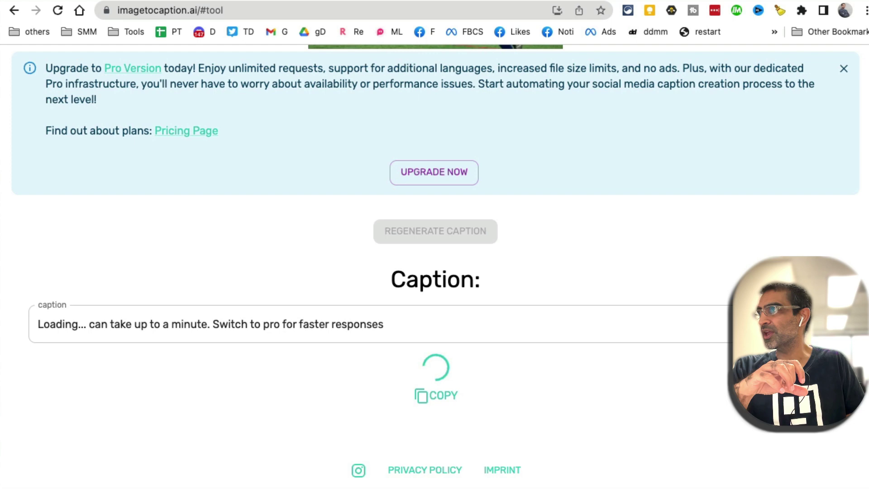
click(844, 69)
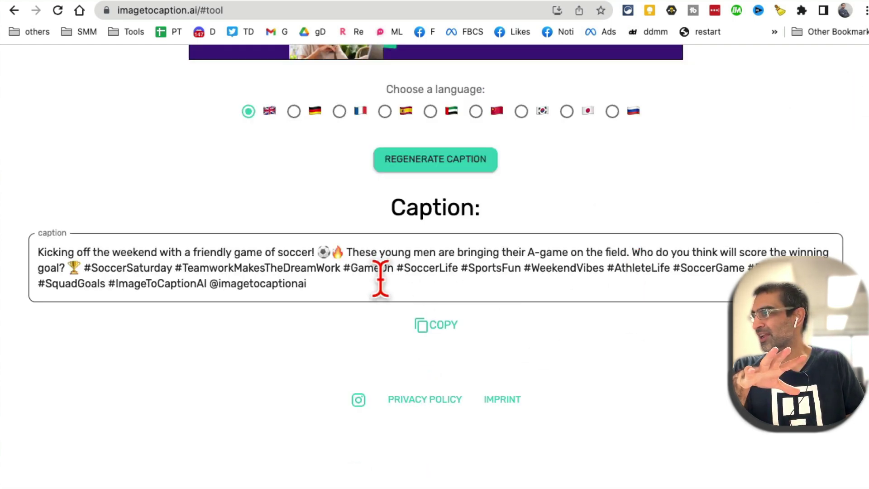
drag(356, 285, 33, 243)
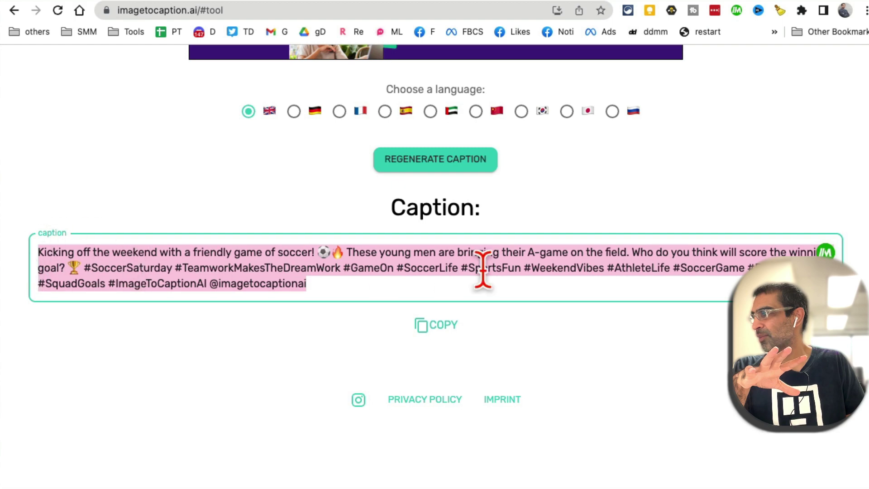
scroll(482, 271, up, 3)
scroll(549, 272, up, 2)
scroll(559, 288, up, 1)
scroll(475, 339, down, 2)
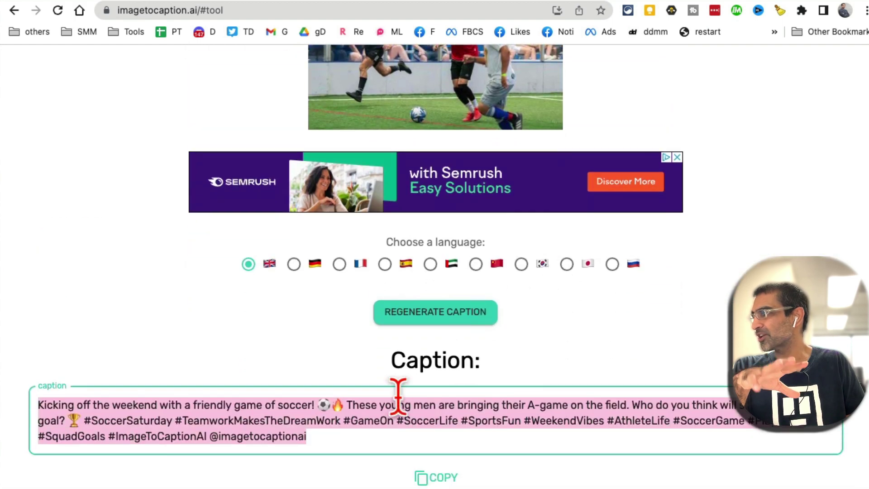
scroll(306, 401, down, 2)
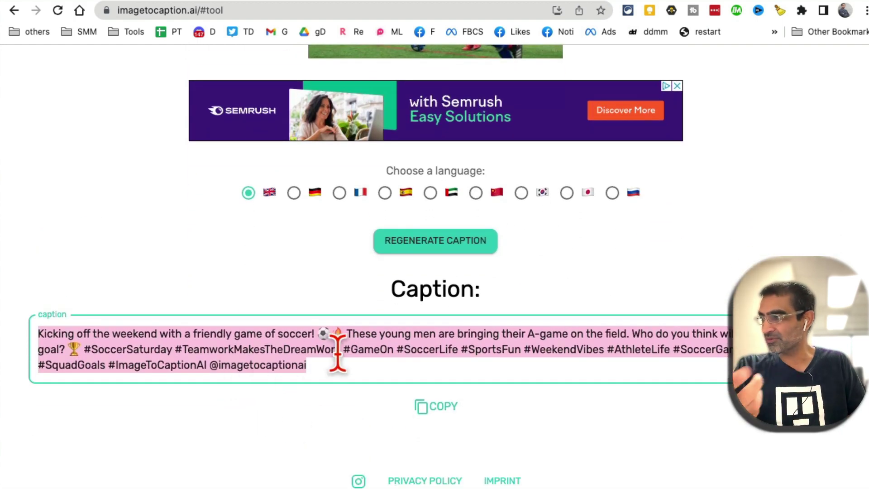
click(546, 366)
drag(373, 349, 586, 349)
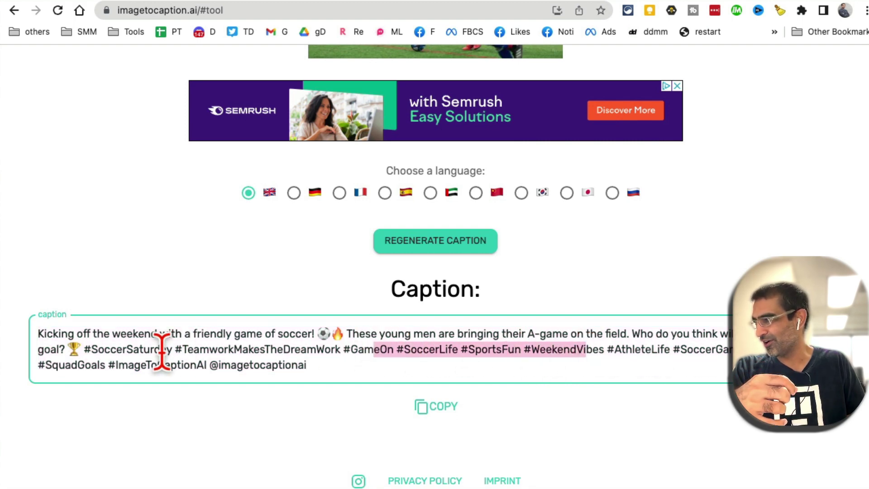
mouse_move(208, 365)
mouse_down()
mouse_move(345, 369)
mouse_move(303, 379)
mouse_up()
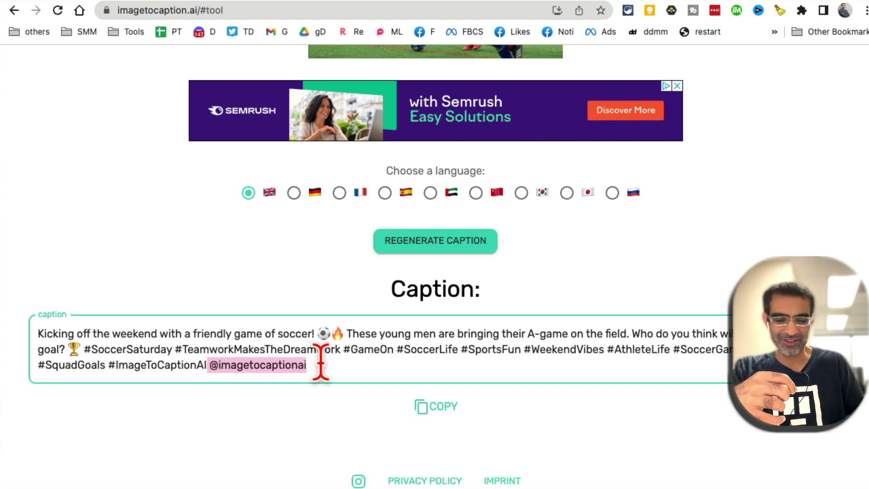
key(BackSpace)
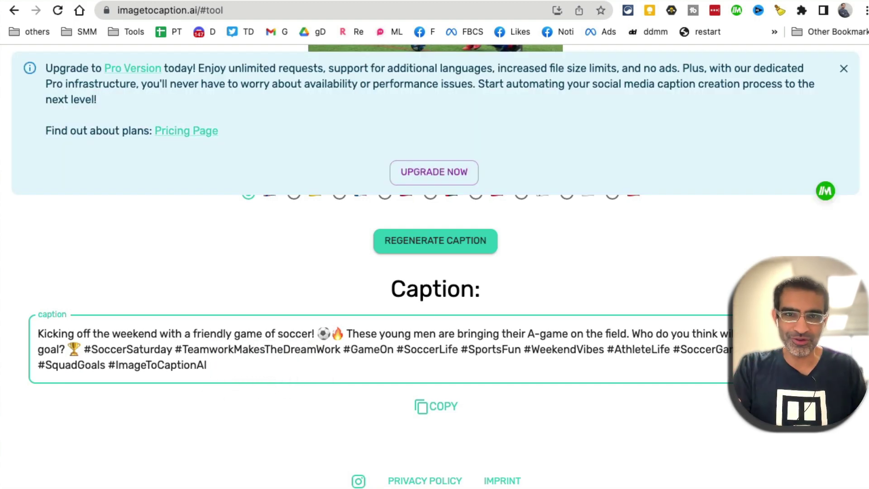
click(434, 409)
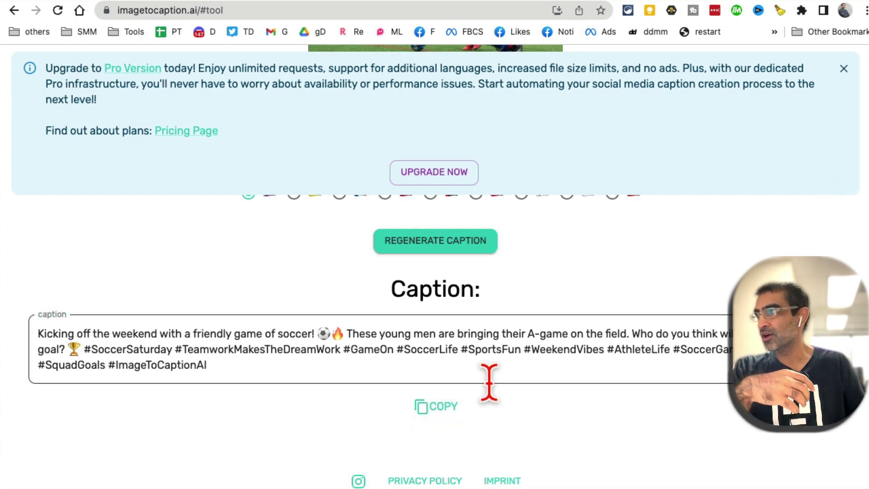
Step: Return to the Taggy tab showing the soccer photo's suggested keywords
click(680, 3)
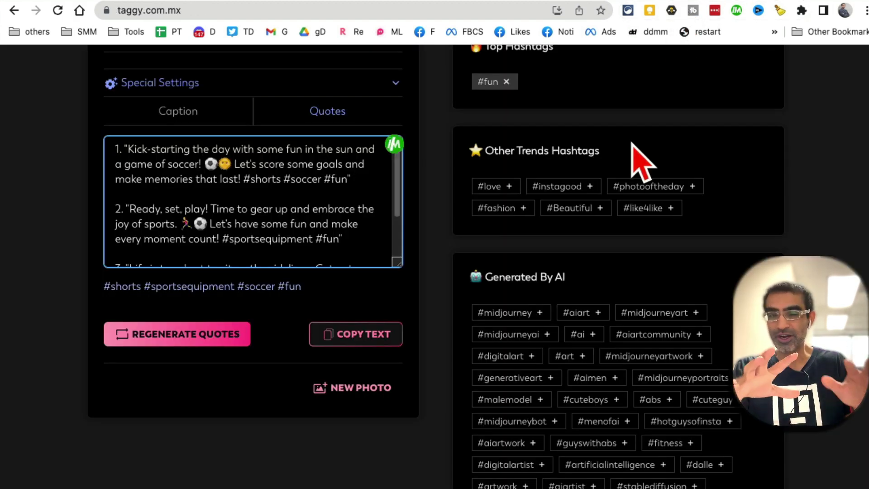
scroll(632, 153, up, 7)
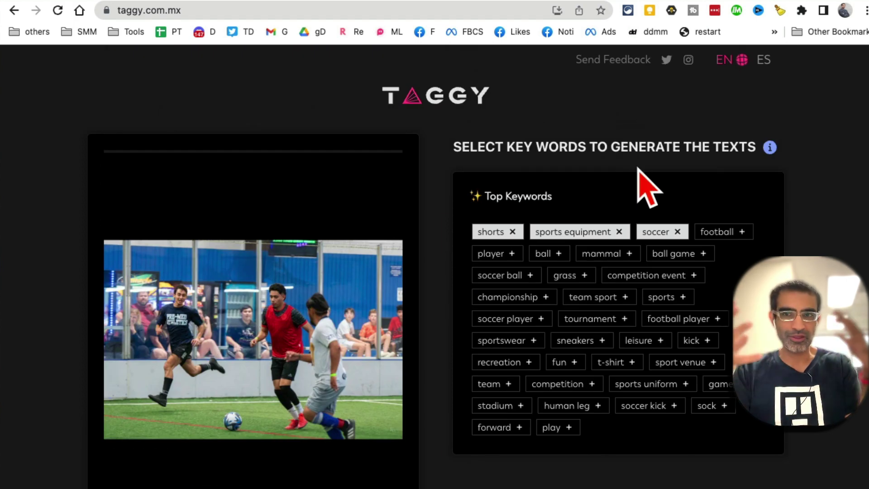